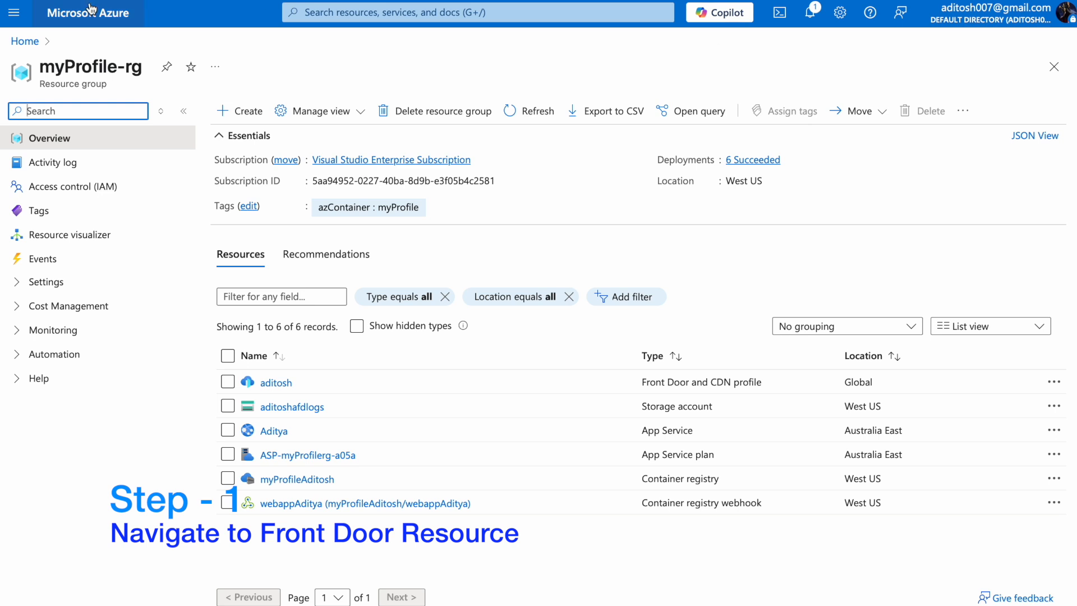
- Open the Front Door manager of the Front Door and CDN profile listed among the recent resources
click(24, 42)
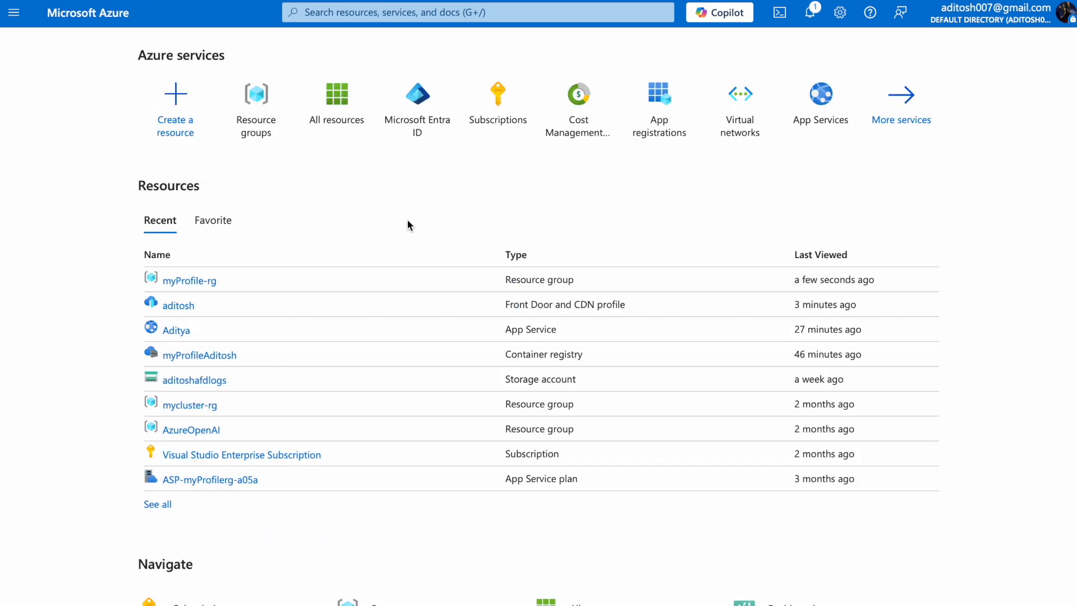
click(171, 305)
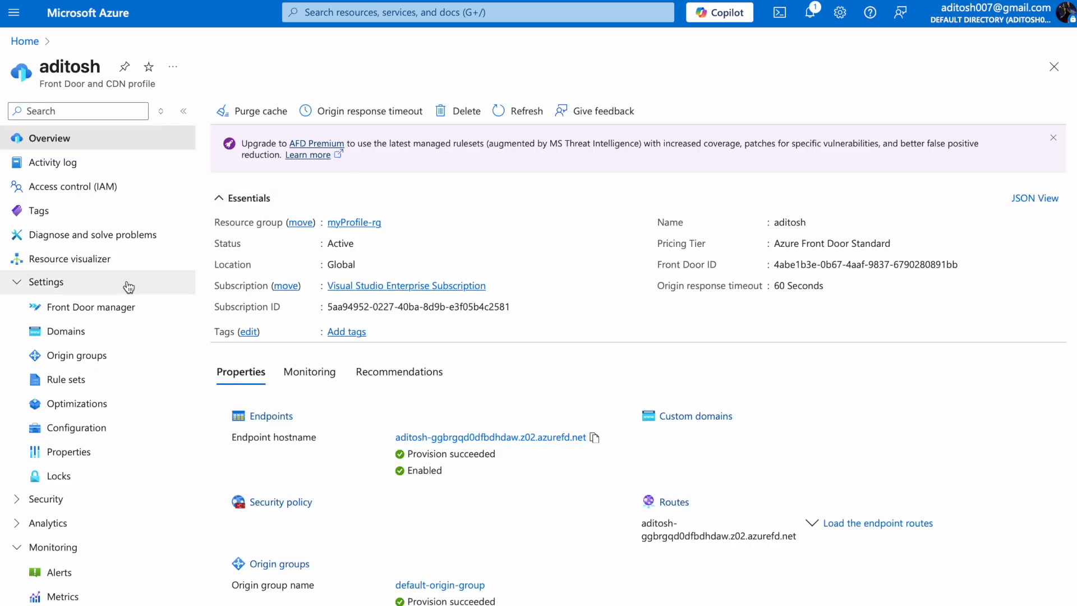
click(114, 306)
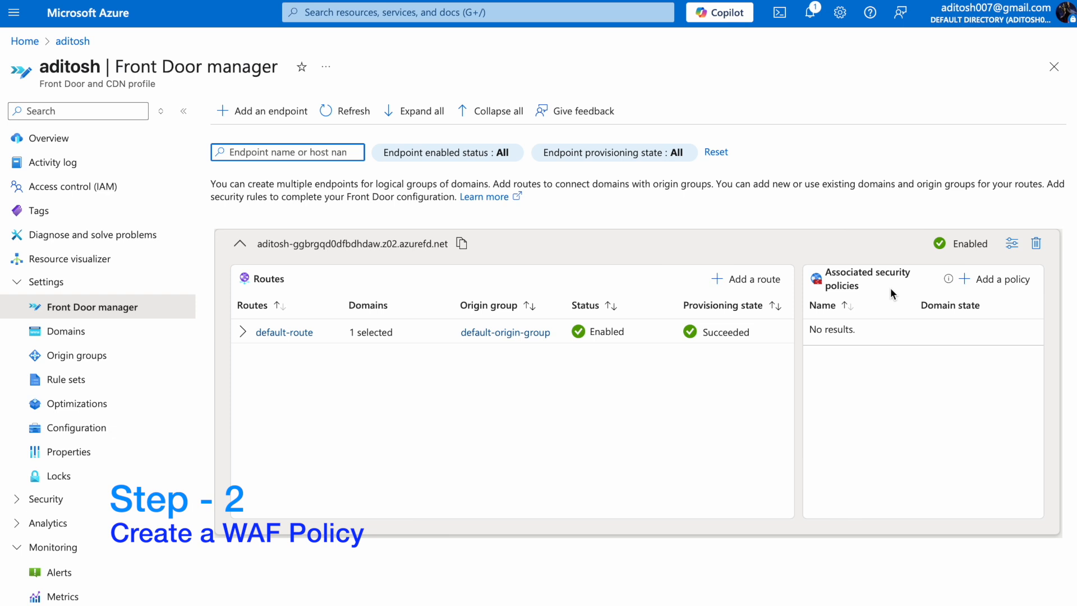
- Start a new security policy for the endpoint, name it mySecurityPolicy and assign the available azurefd.net domain to it
click(998, 291)
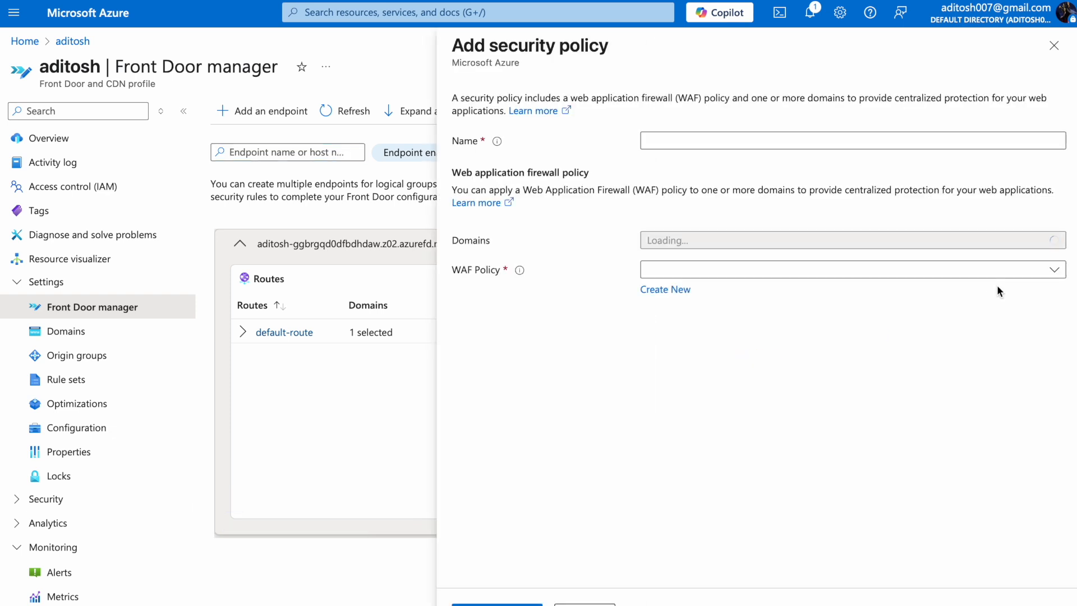
click(678, 140)
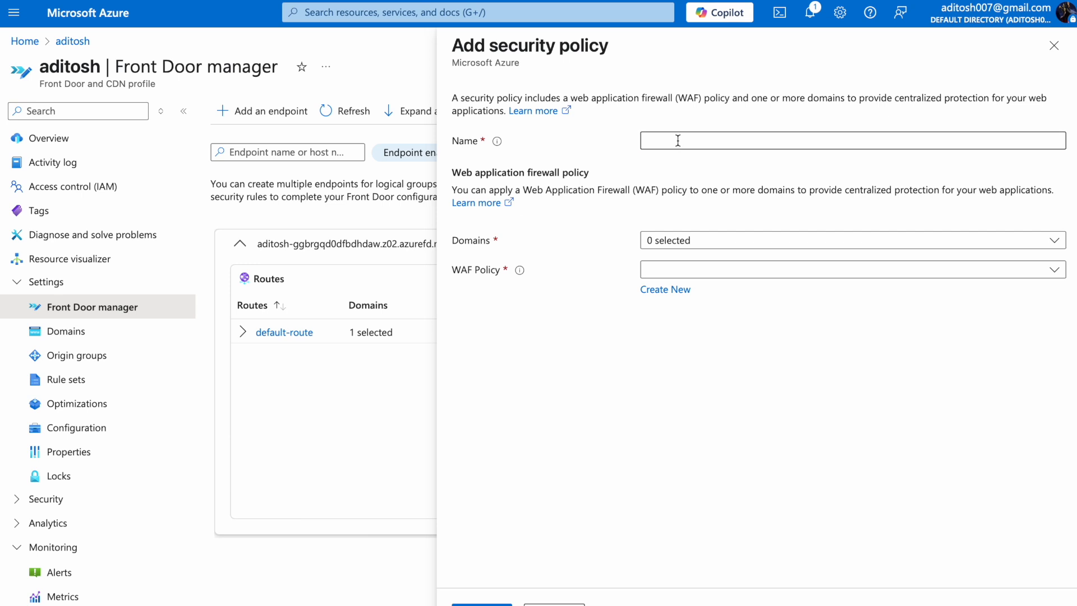
text(mySec)
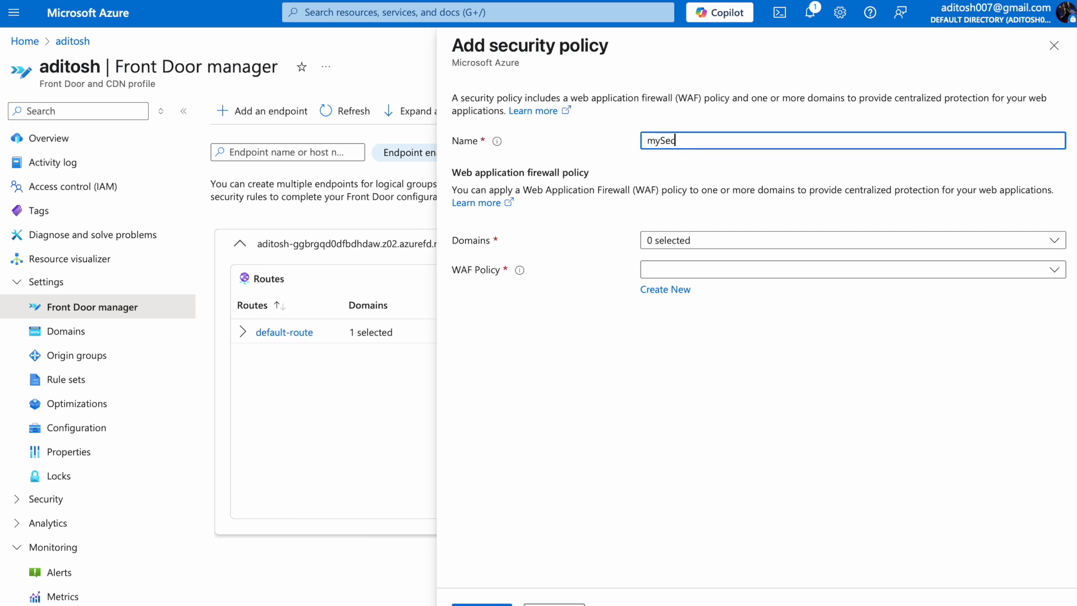
text(urityPolicy)
click(658, 241)
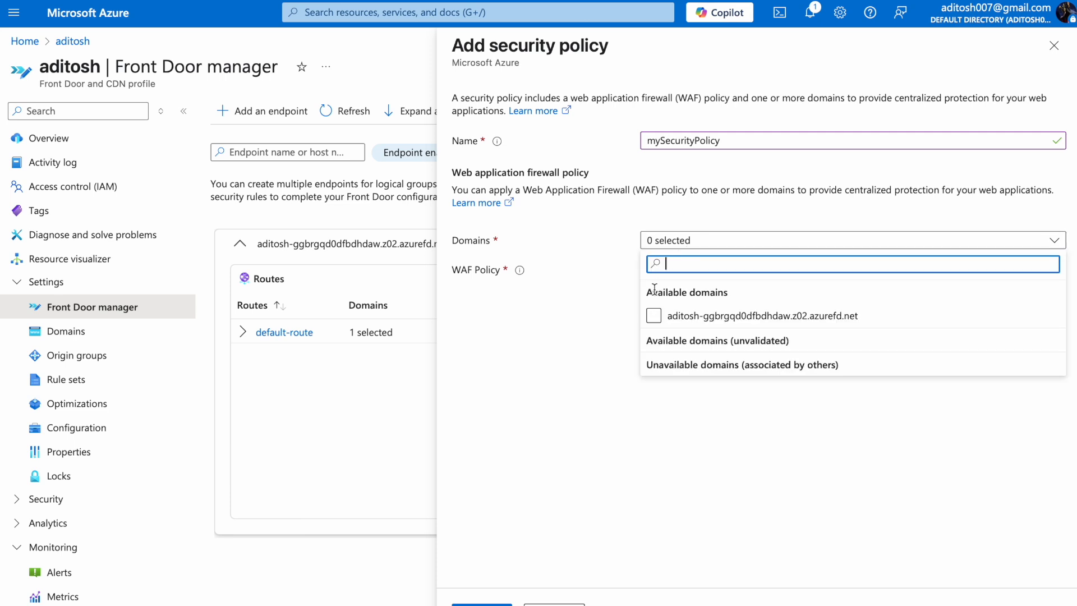
click(655, 313)
click(614, 325)
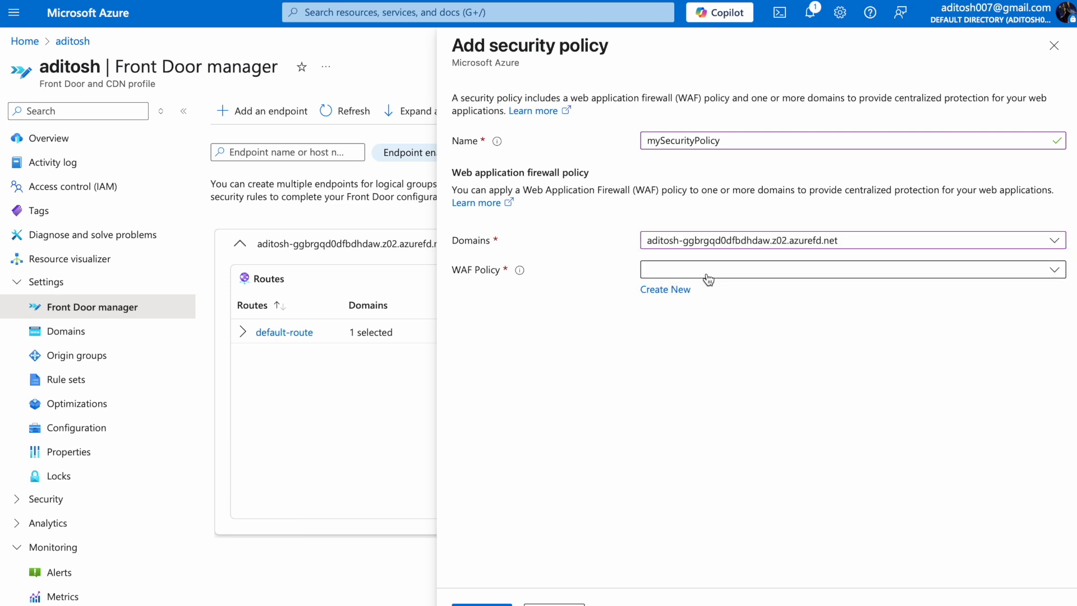
- Create a new WAF policy named myWafPolicy for the security policy, and save the security policy
click(687, 274)
click(662, 289)
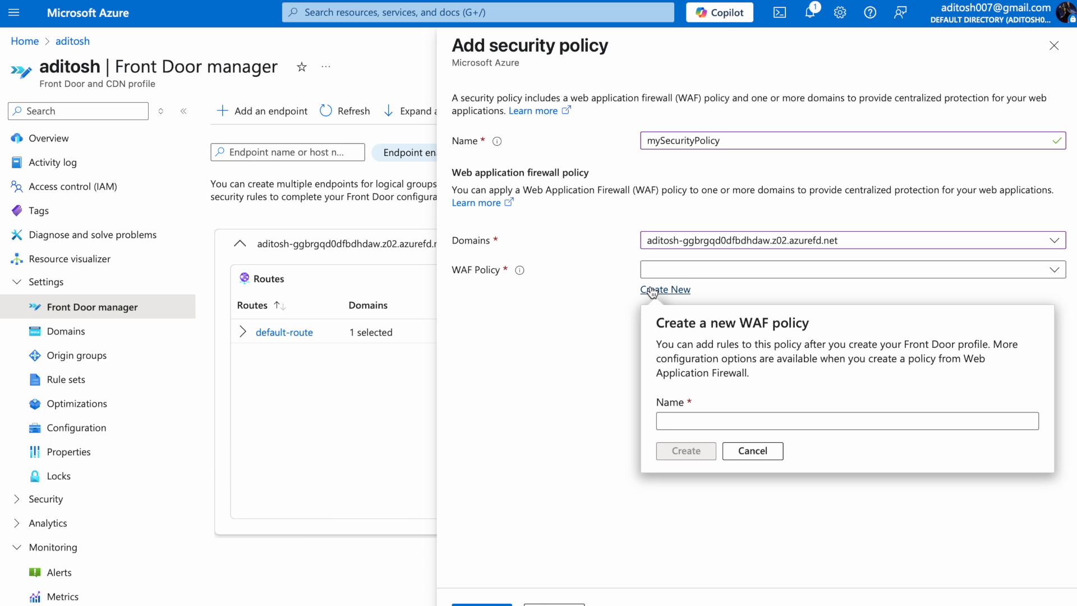
text(myWA)
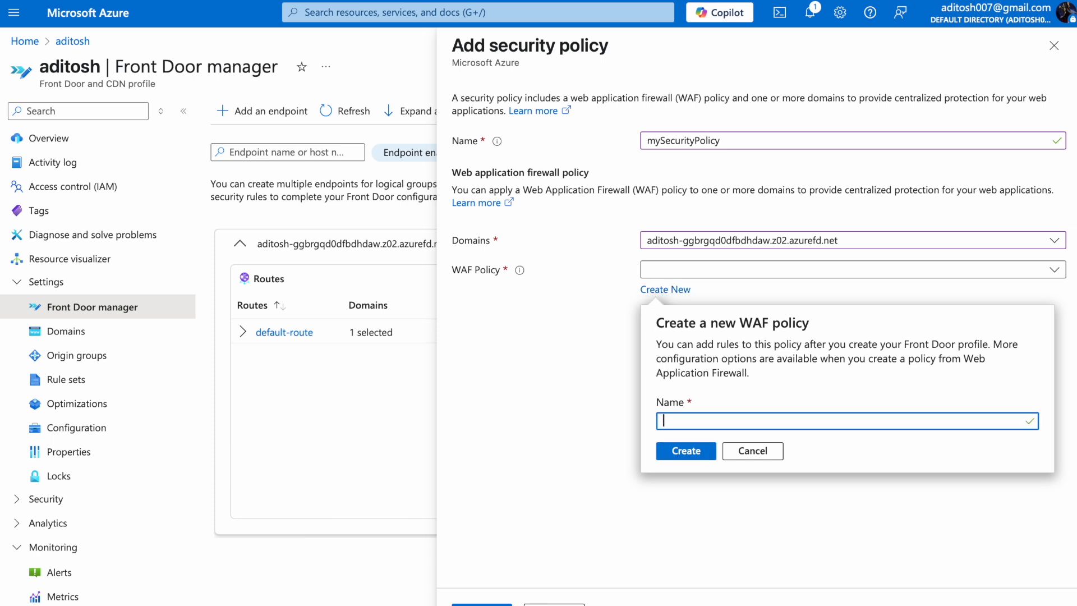
text(F)
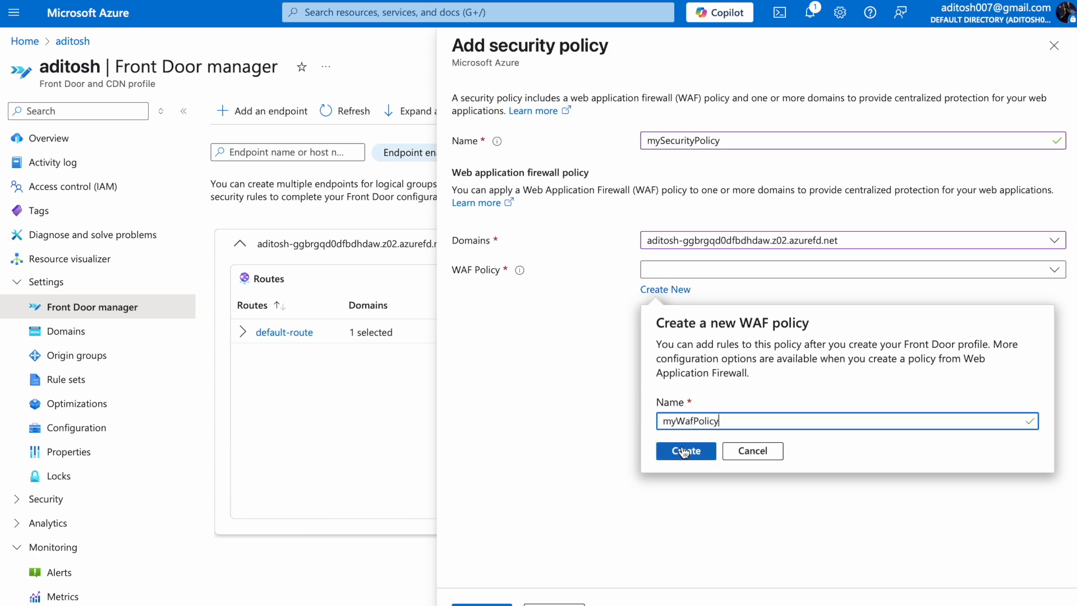
click(684, 451)
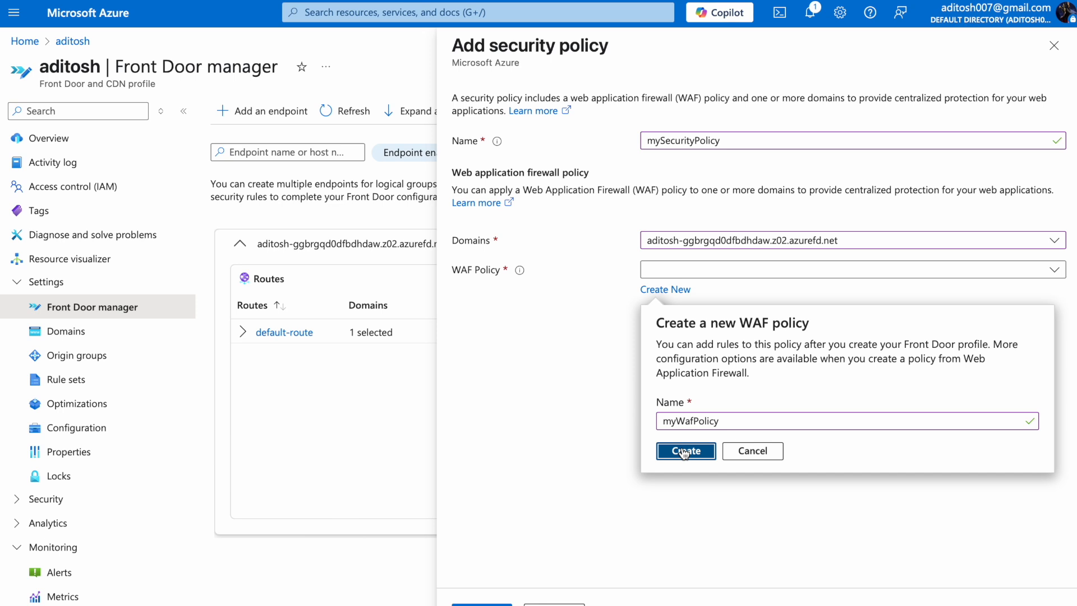
click(684, 451)
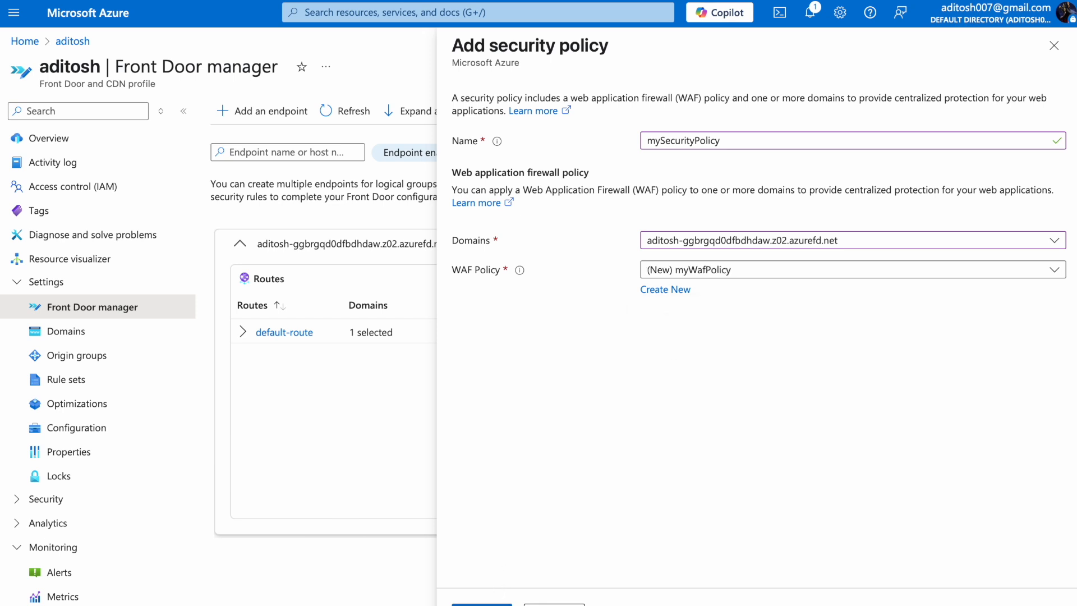
click(913, 272)
click(913, 271)
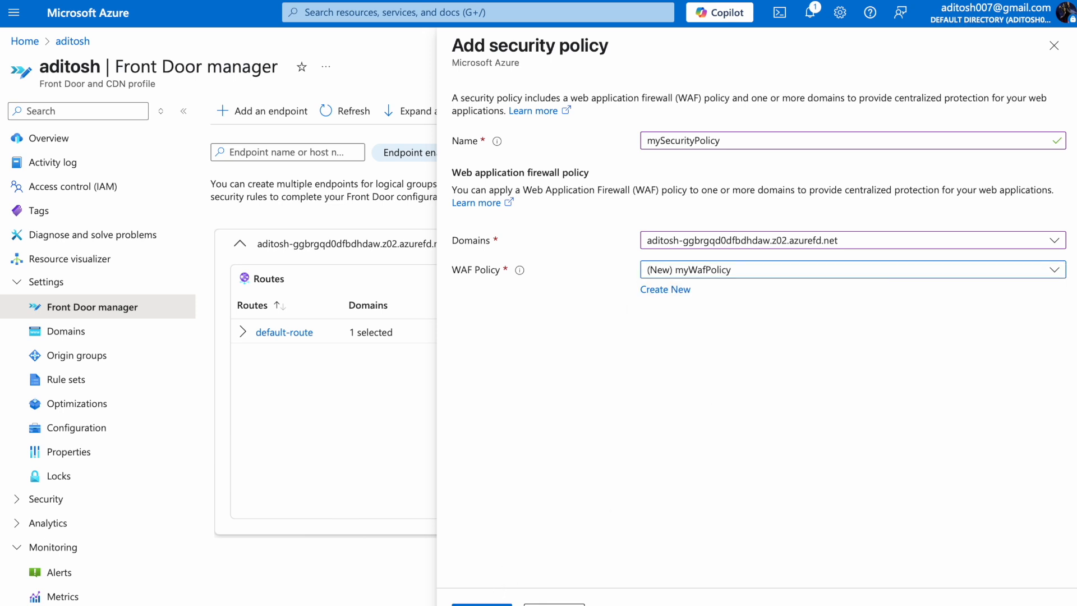
click(482, 604)
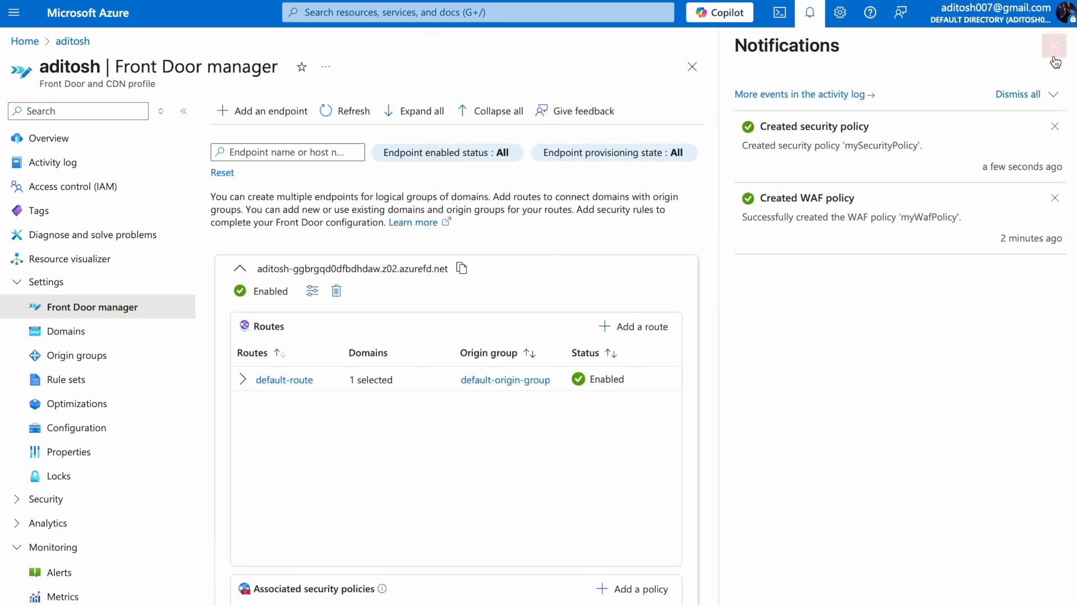
click(1054, 46)
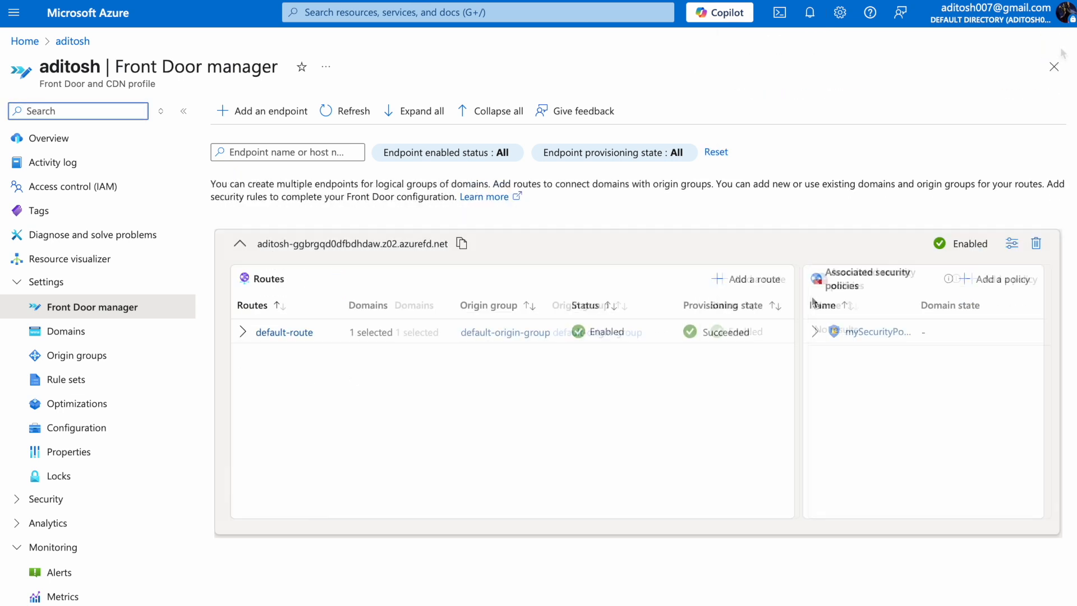
- Open myWafPolicy from the endpoint's associated security policies and review its policy settings and managed rules
click(818, 334)
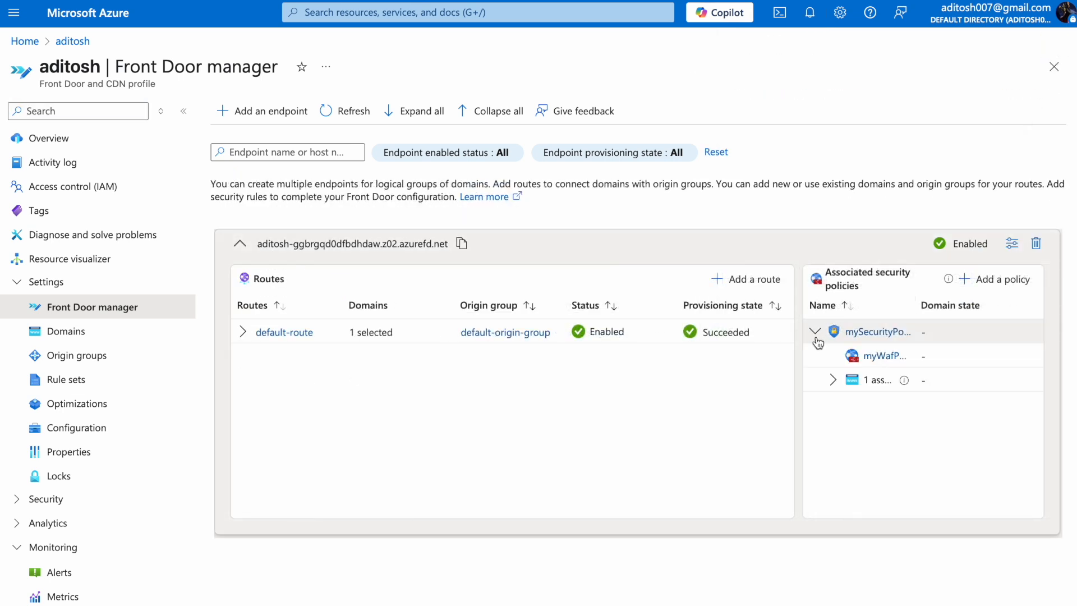
click(879, 359)
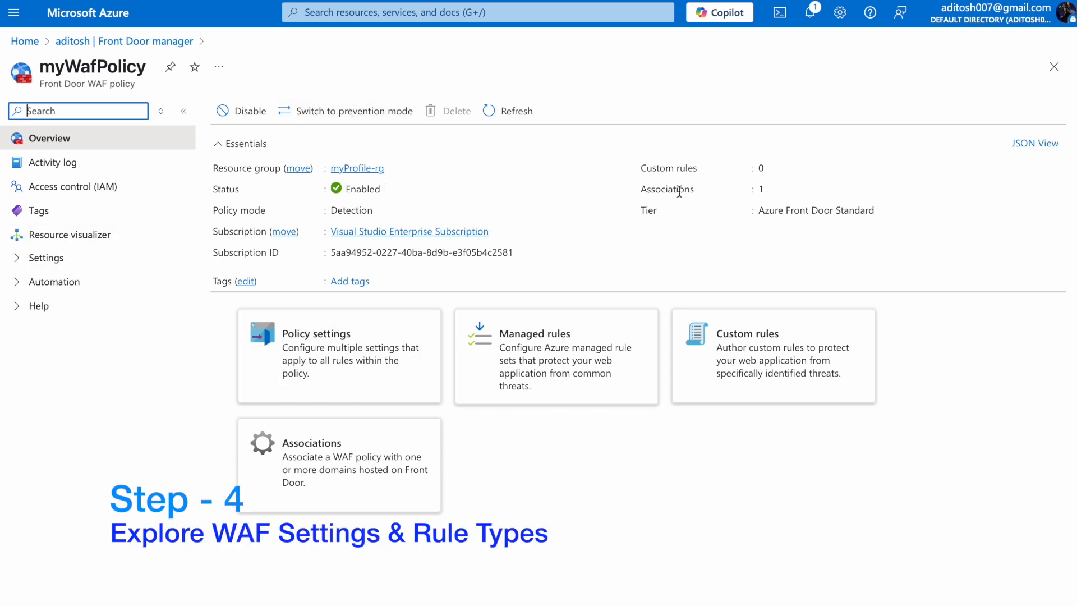
click(63, 258)
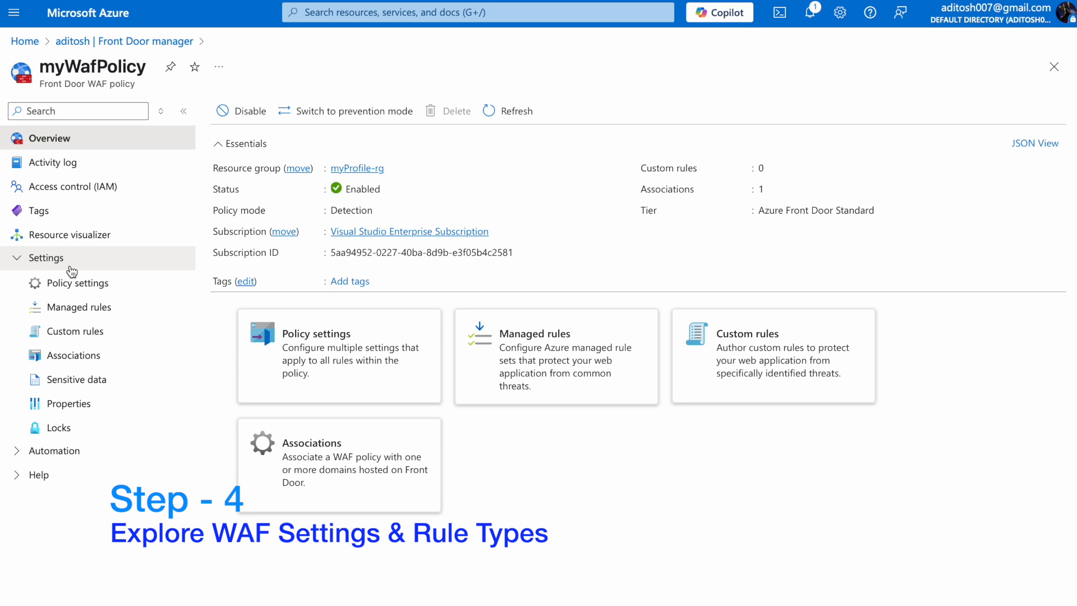
click(82, 285)
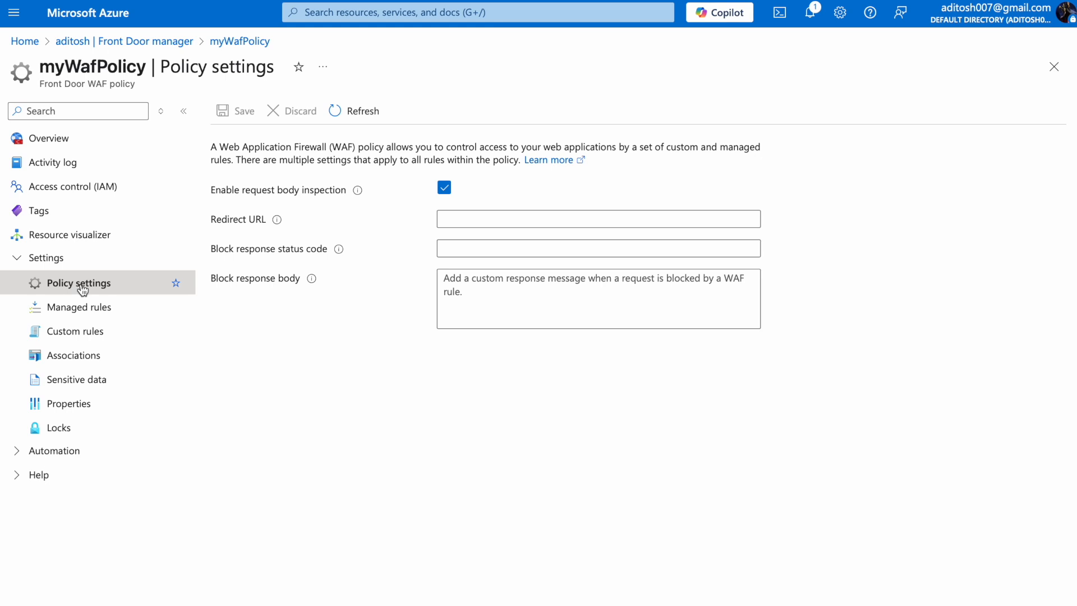
click(73, 312)
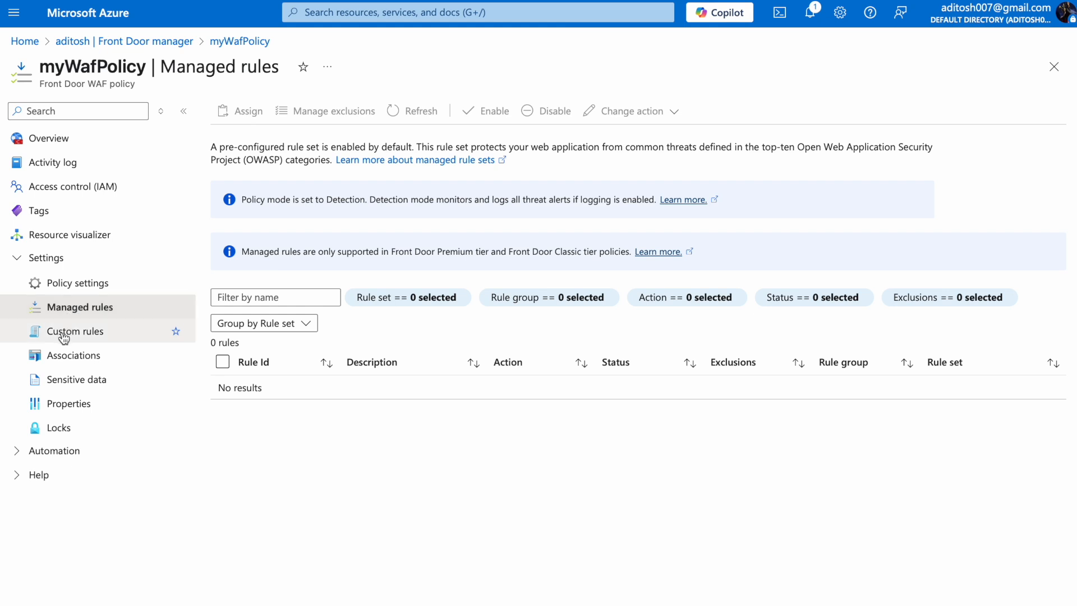
- Start a custom rule in myWafPolicy named DDoS, with rule type Rate limit and priority 100
click(63, 332)
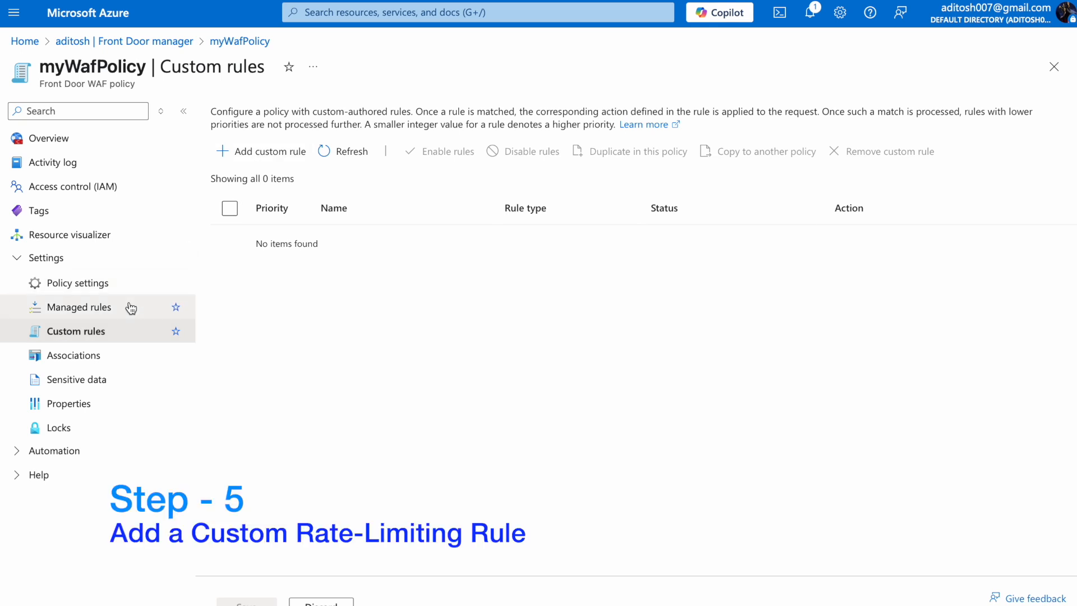
click(257, 157)
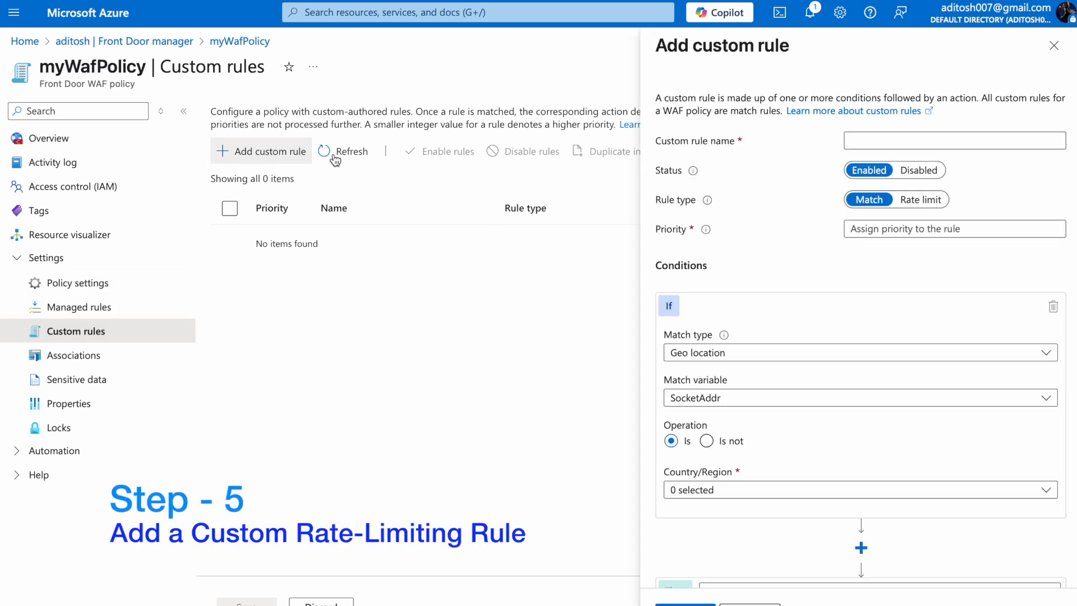
click(888, 144)
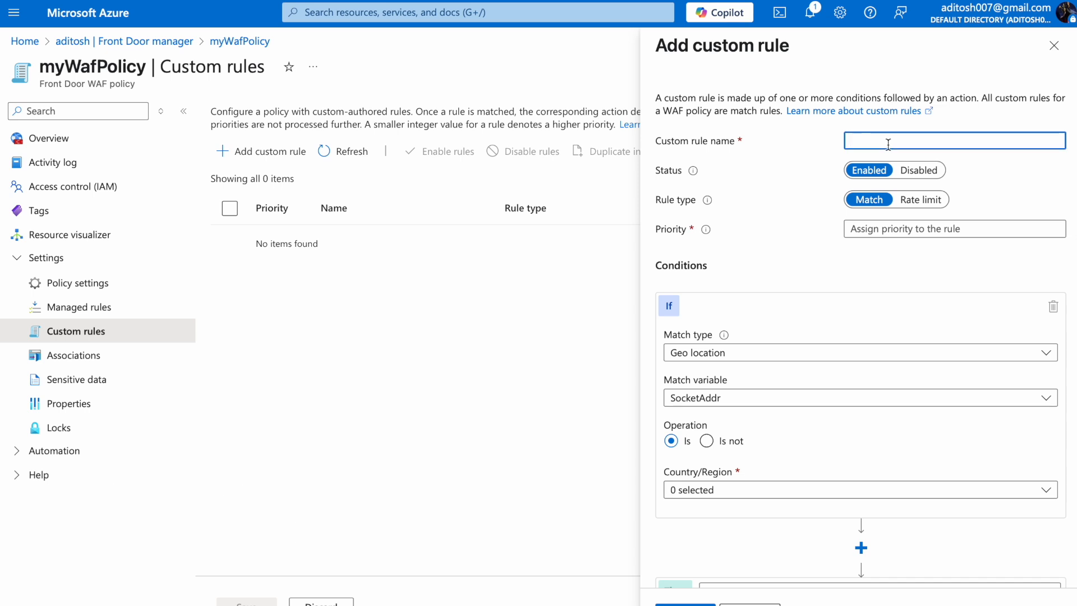
text(DDos)
key(BackSpace)
text(S)
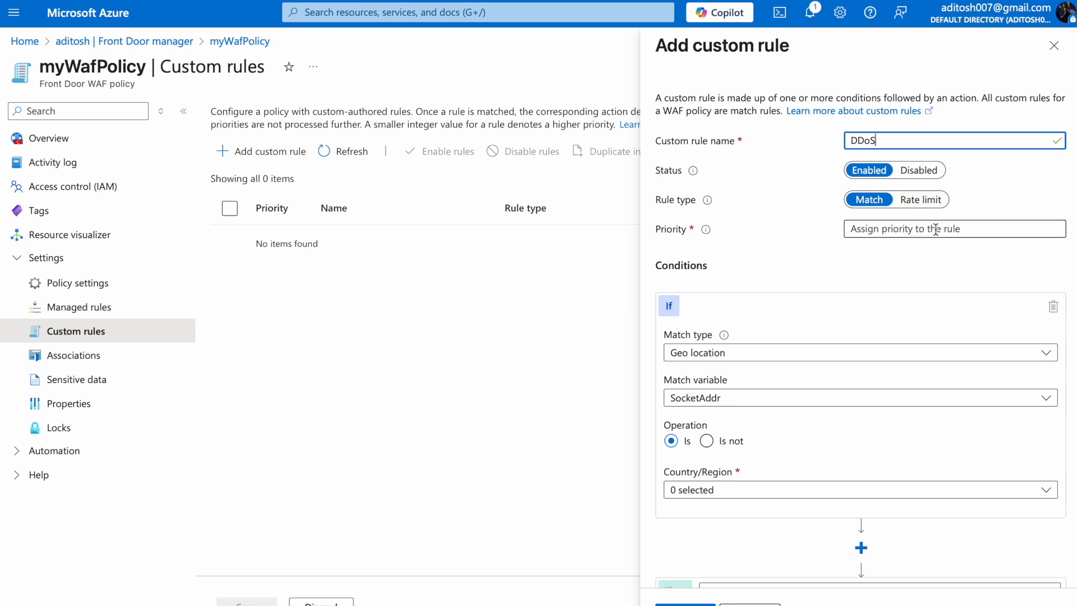
click(929, 200)
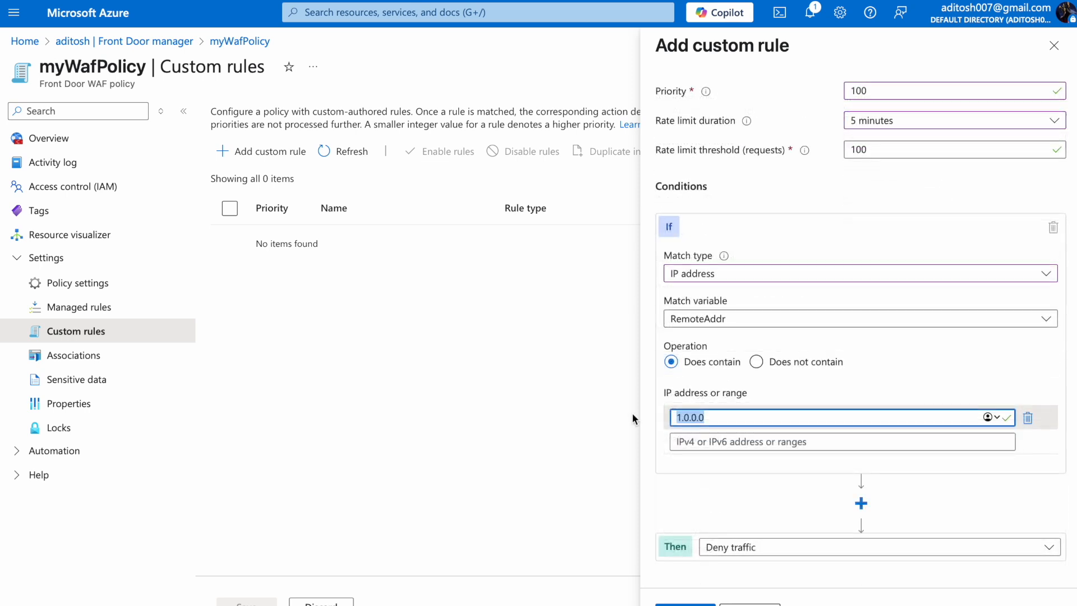
- Set the rule's IP address condition to the range 192.168.0.0/16 and its rate limit to 100 requests per 5 minutes
text(192)
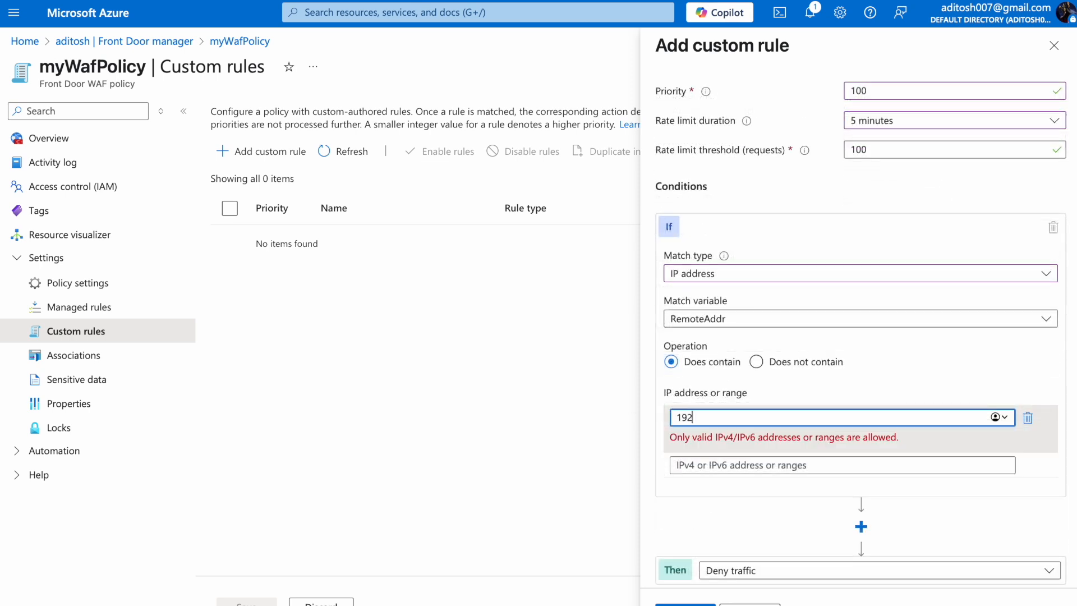
text(.168.0.0/16)
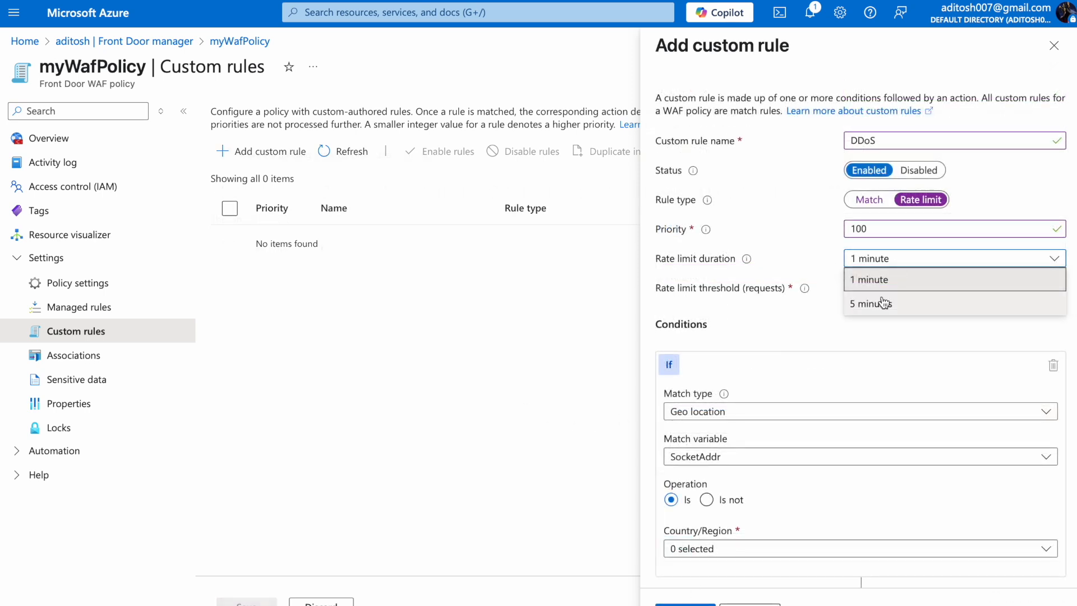
click(884, 303)
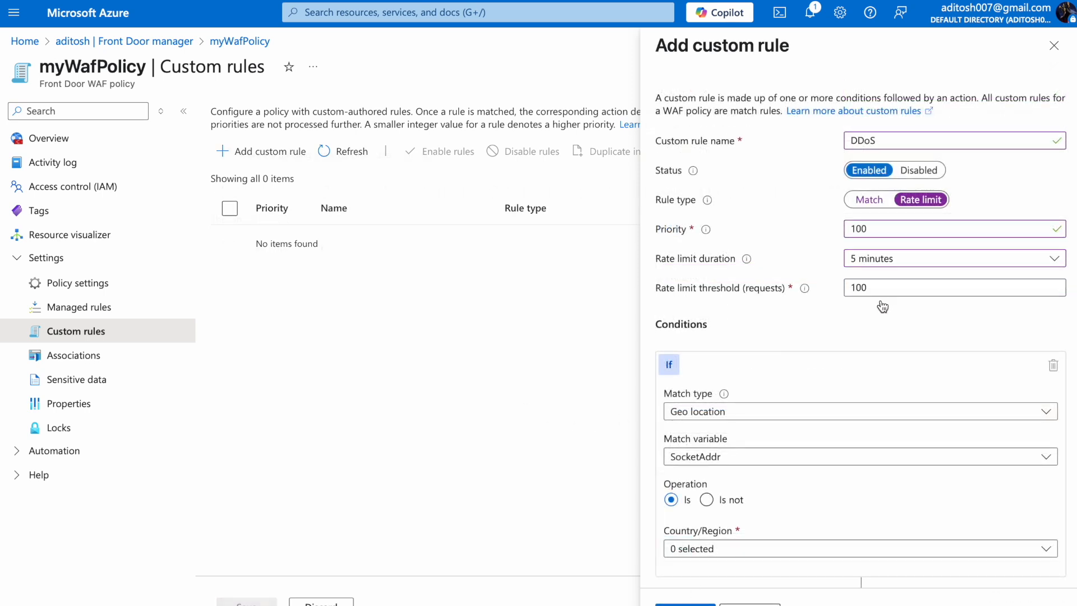
drag(870, 287, 842, 287)
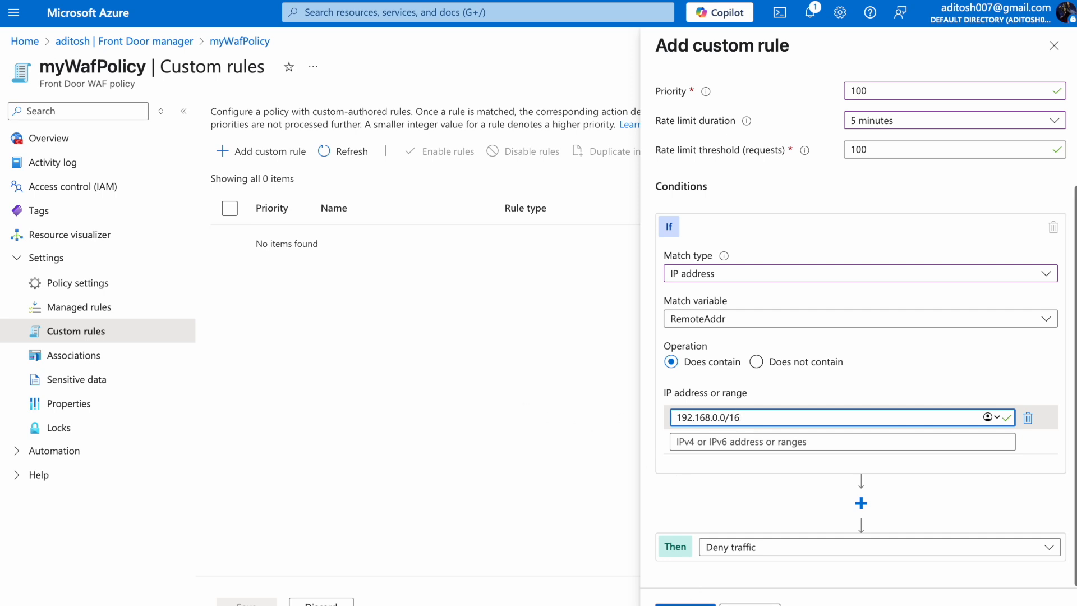
- Add the DDoS rule to the WAF policy and save the pending changes
click(685, 604)
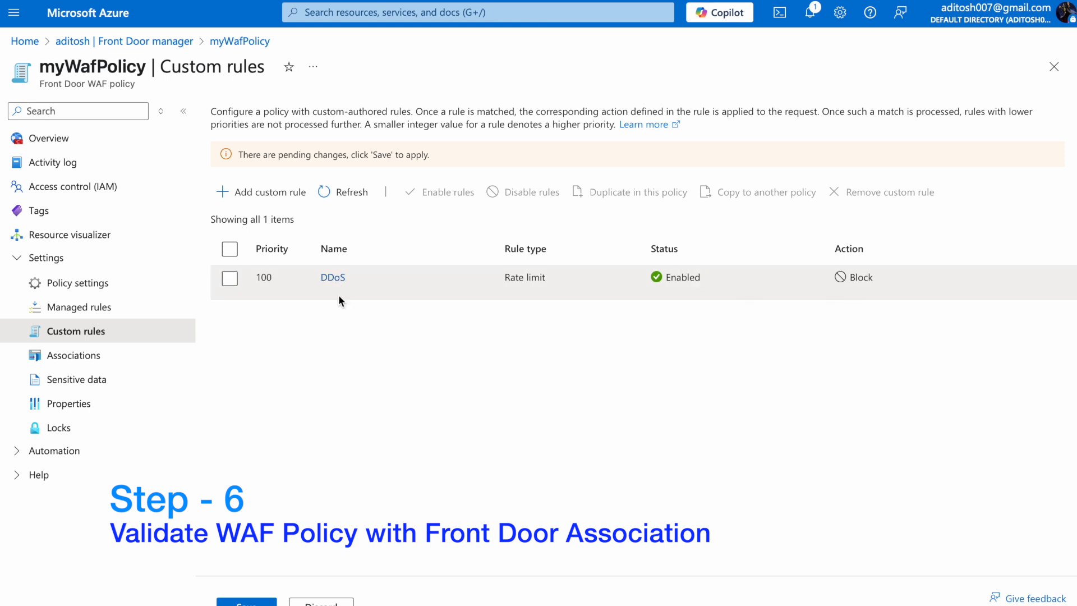
click(247, 603)
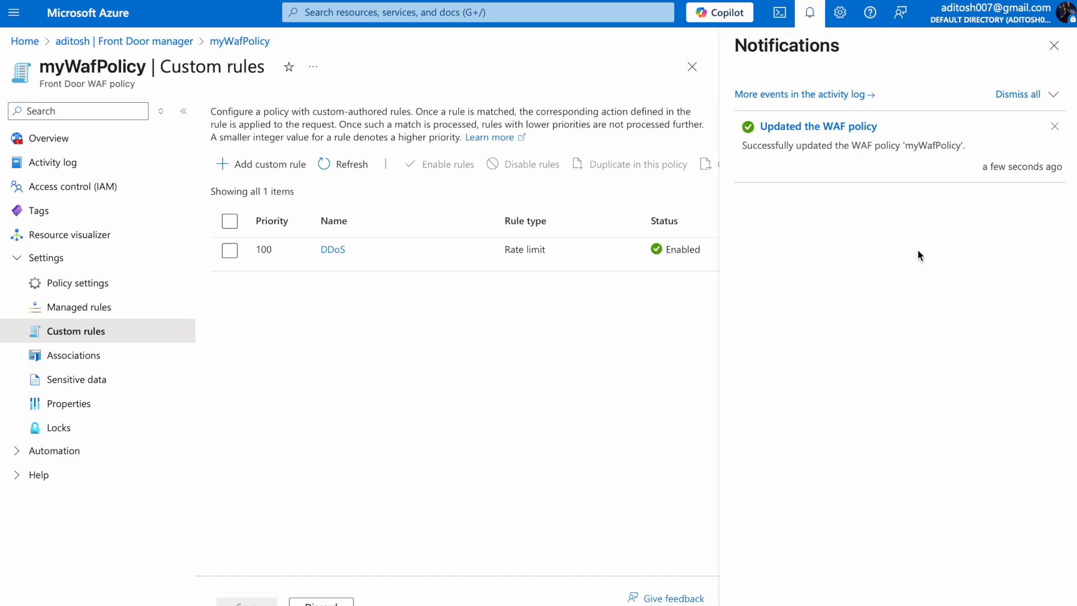
click(1054, 45)
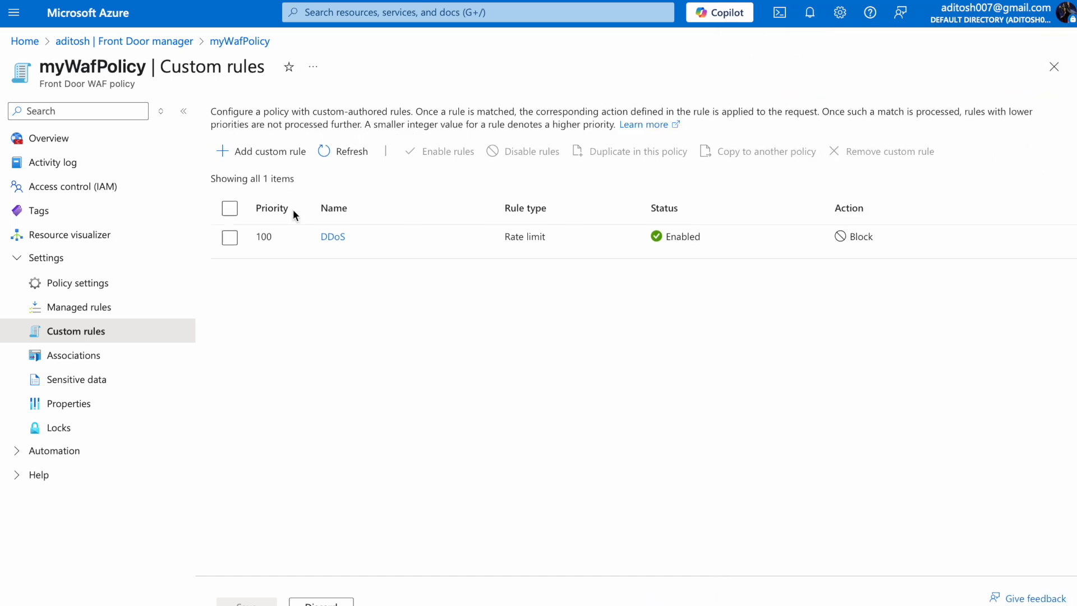
- Return to the Front Door manager and examine the WAF policy and domain associated with mySecurityPolicy
click(91, 158)
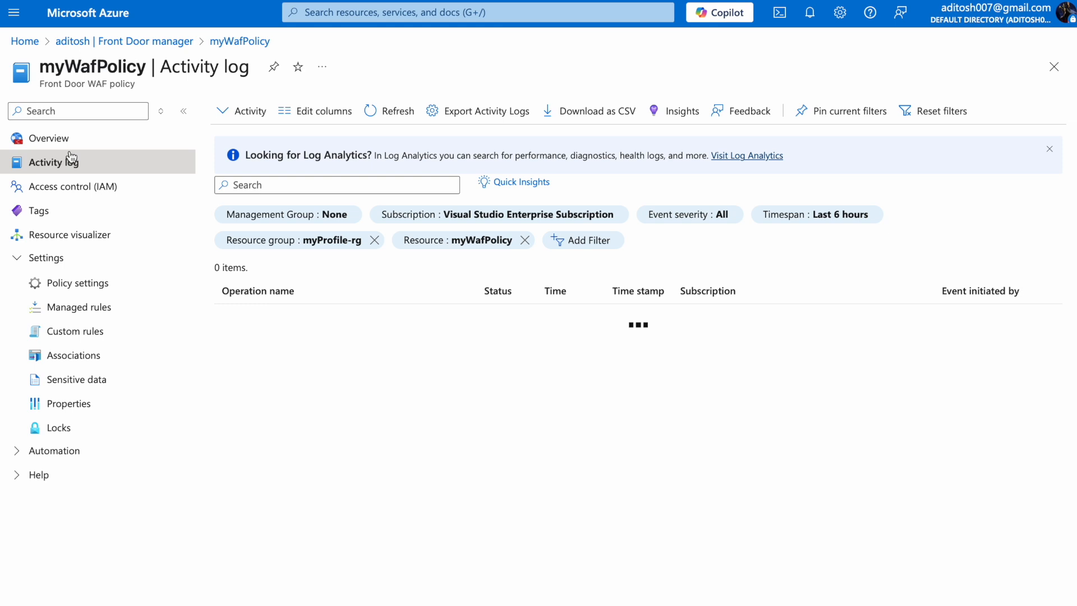
click(65, 140)
click(147, 42)
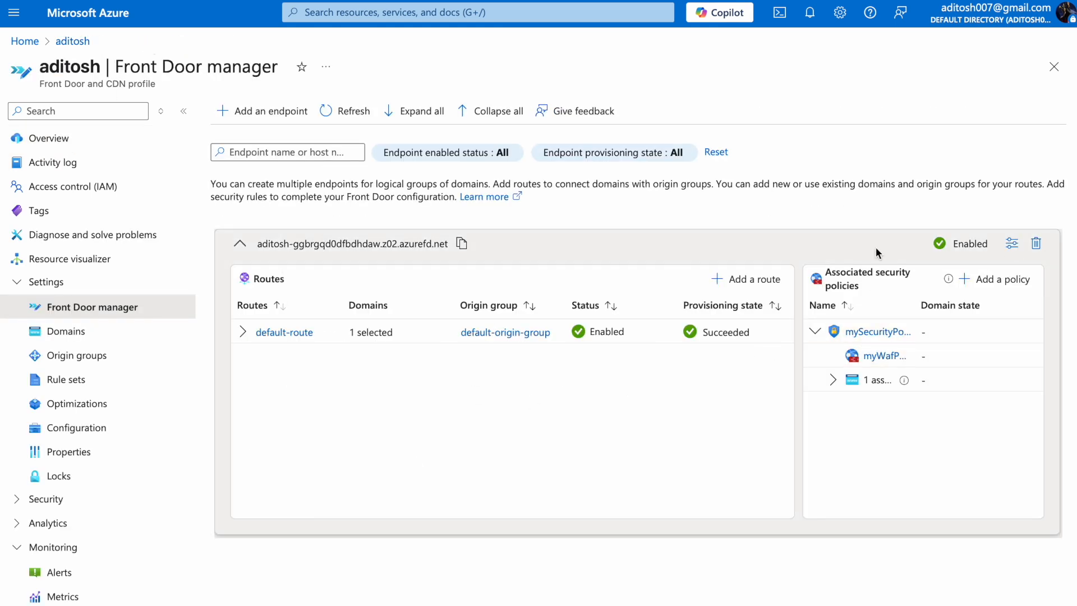
click(138, 338)
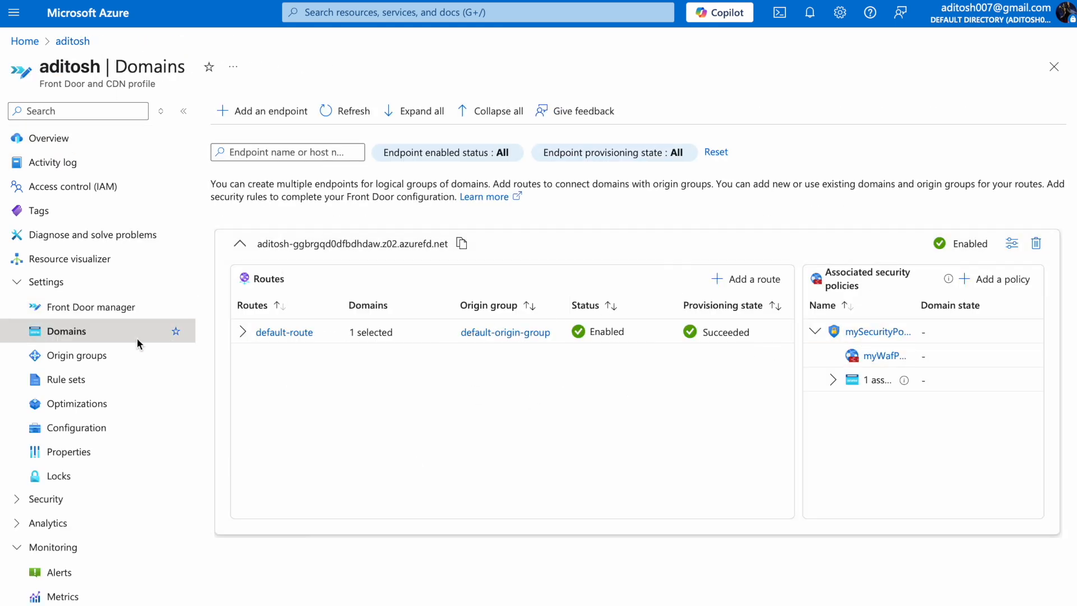
click(97, 314)
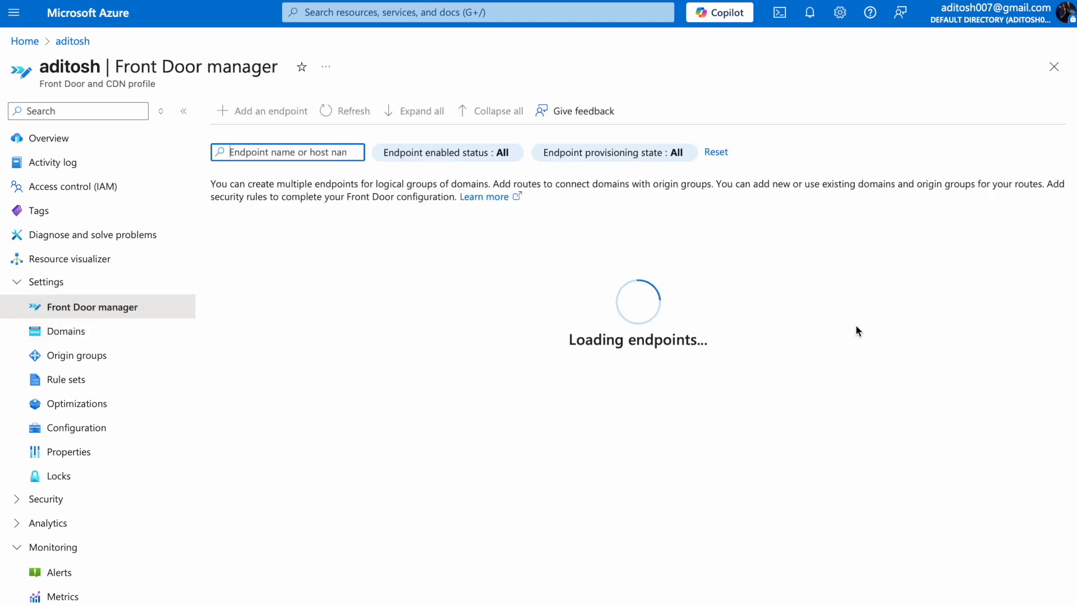
click(815, 333)
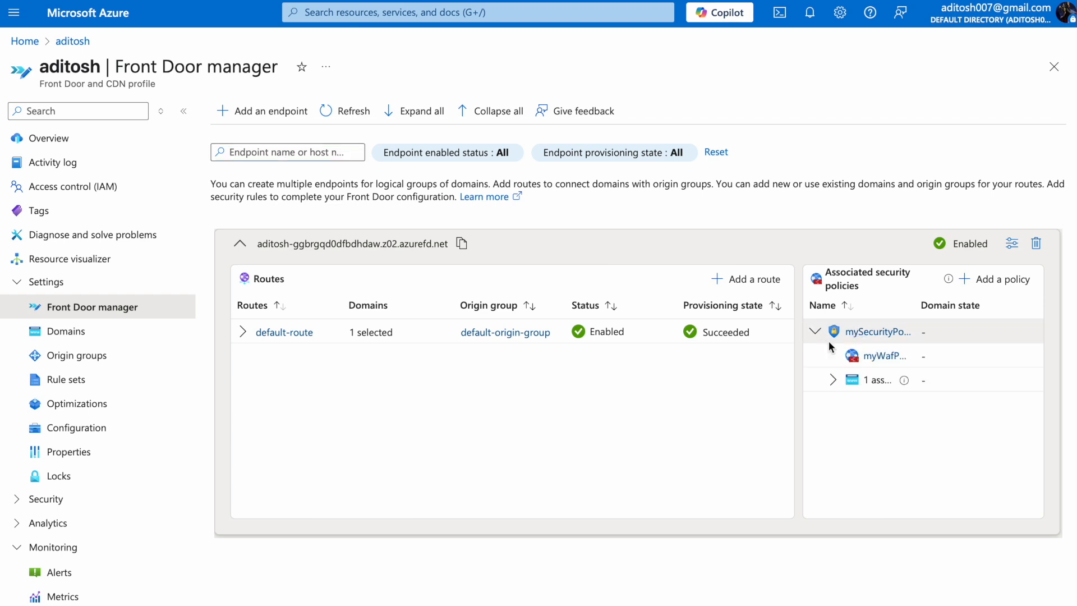
click(834, 381)
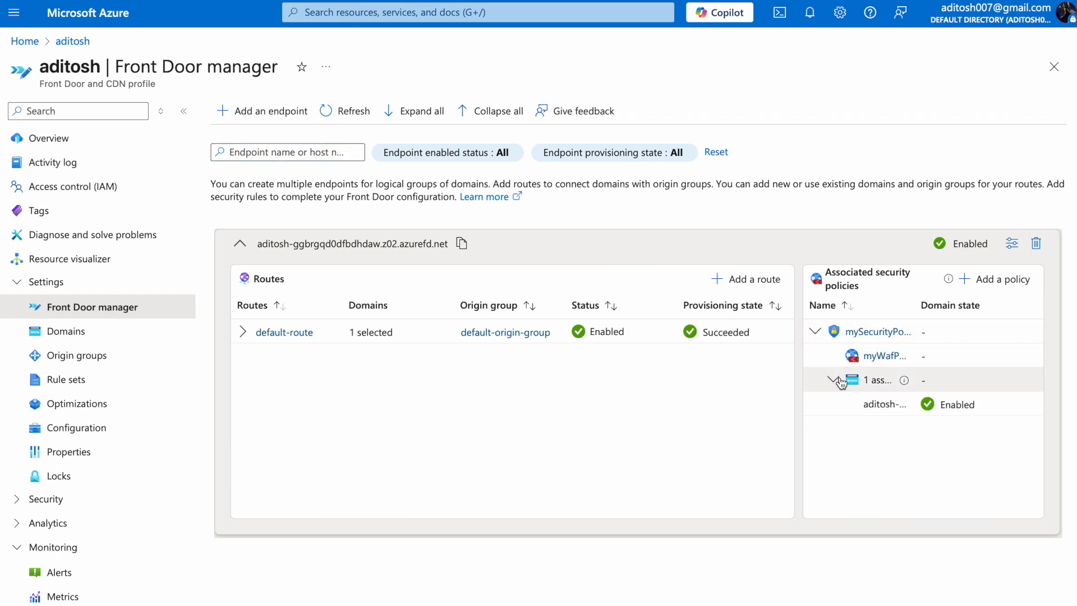